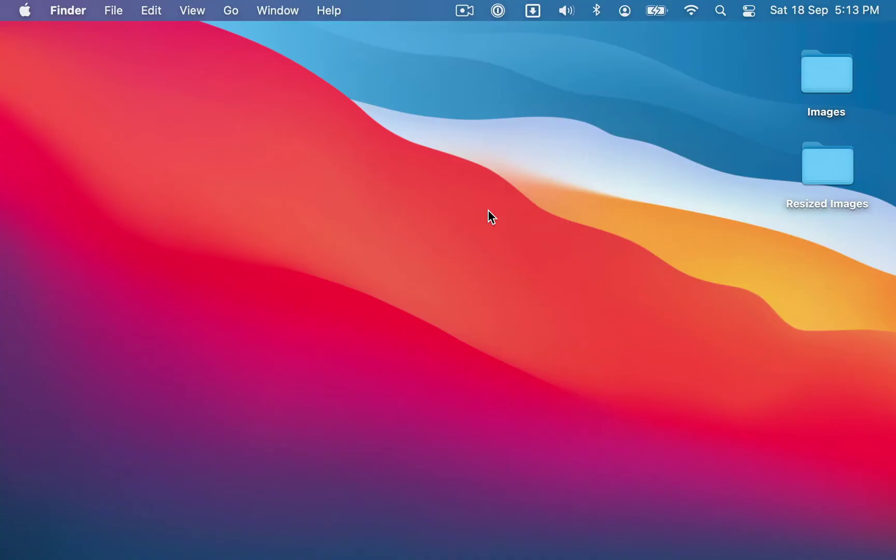
From the Dropzone grid's add menu, choose the built-in Resize Images action
{"action": "left_click", "coordinate": [534, 18]}
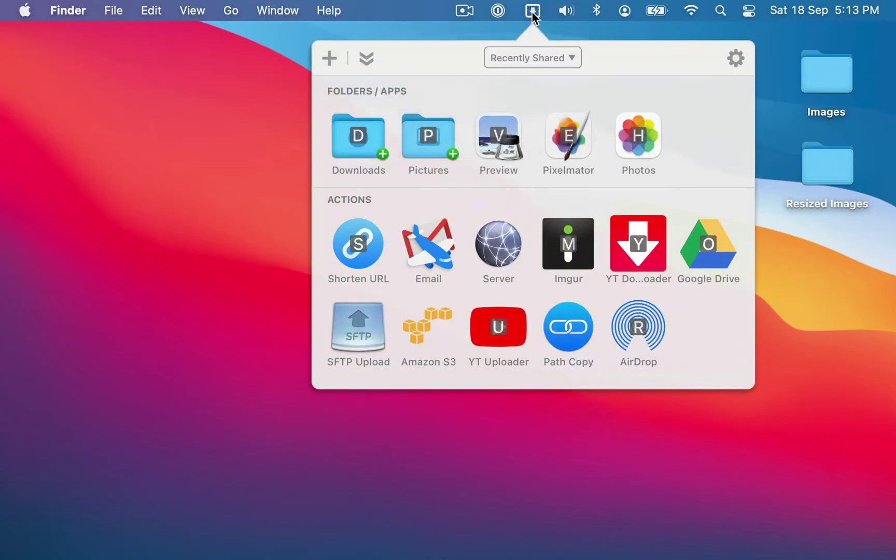
{"action": "left_click", "coordinate": [329, 58]}
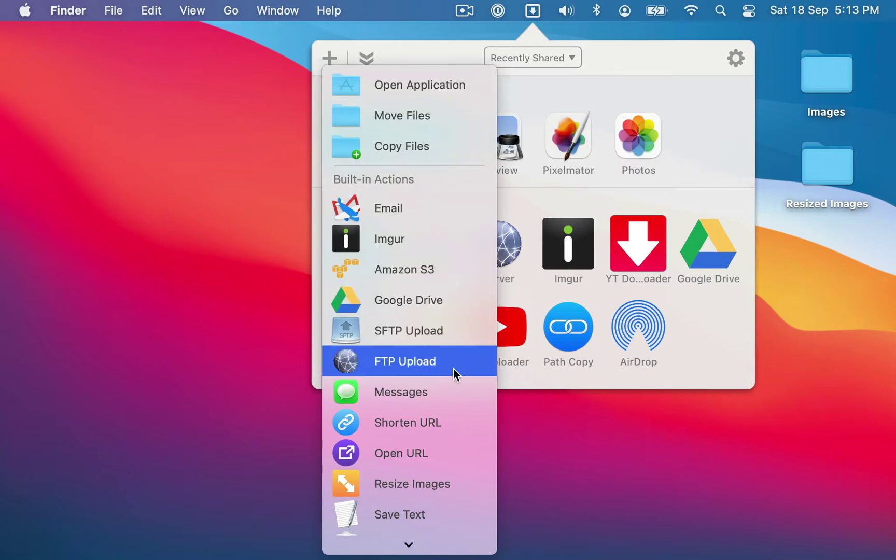
{"action": "left_click", "coordinate": [464, 485]}
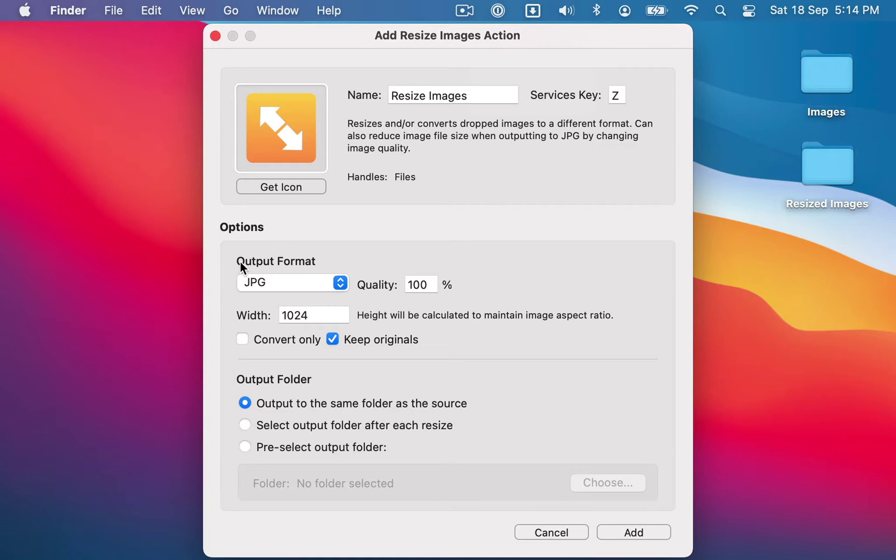
Keep JPG as the output format and change the width from 1024 to 300
{"action": "left_click", "coordinate": [286, 284]}
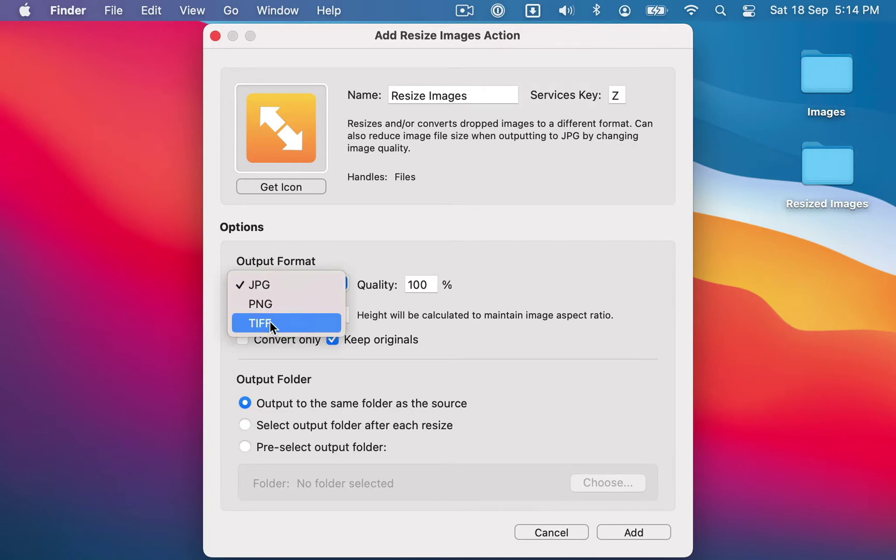
{"action": "left_click", "coordinate": [210, 251]}
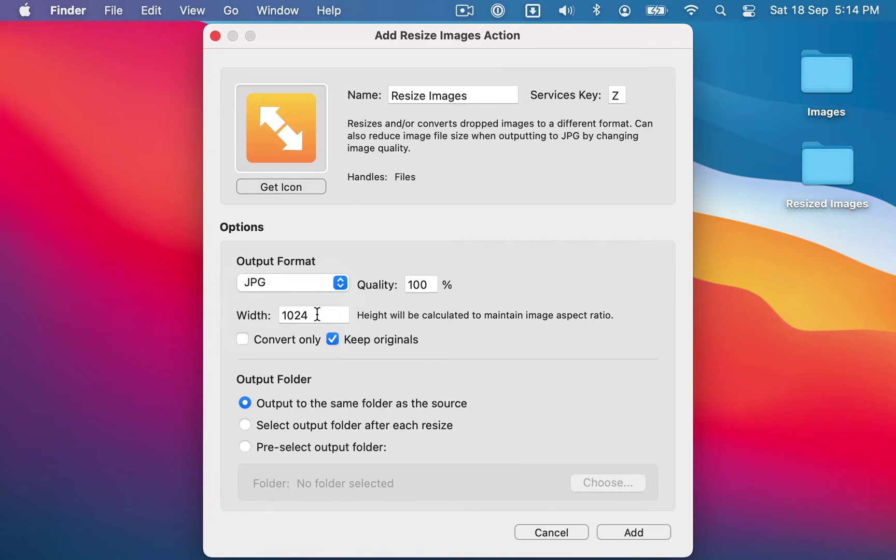
{"action": "left_click_drag", "start_coordinate": [314, 314], "coordinate": [272, 314]}
{"action": "type", "text": "300"}
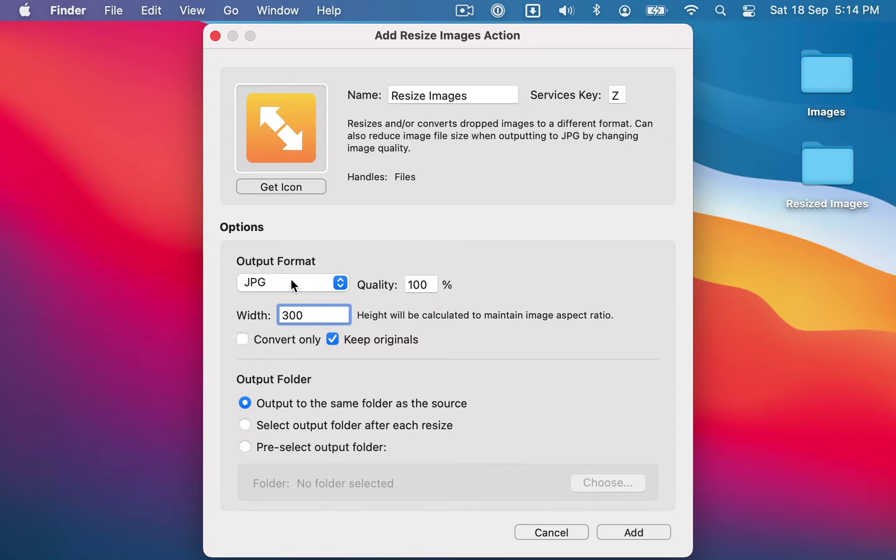
Review the Output Format choices, leaving JPG selected
{"action": "left_click", "coordinate": [257, 282]}
{"action": "left_click", "coordinate": [219, 275]}
Add the 300px Resize Images action and confirm it appears in the Dropzone grid
{"action": "left_click", "coordinate": [656, 530]}
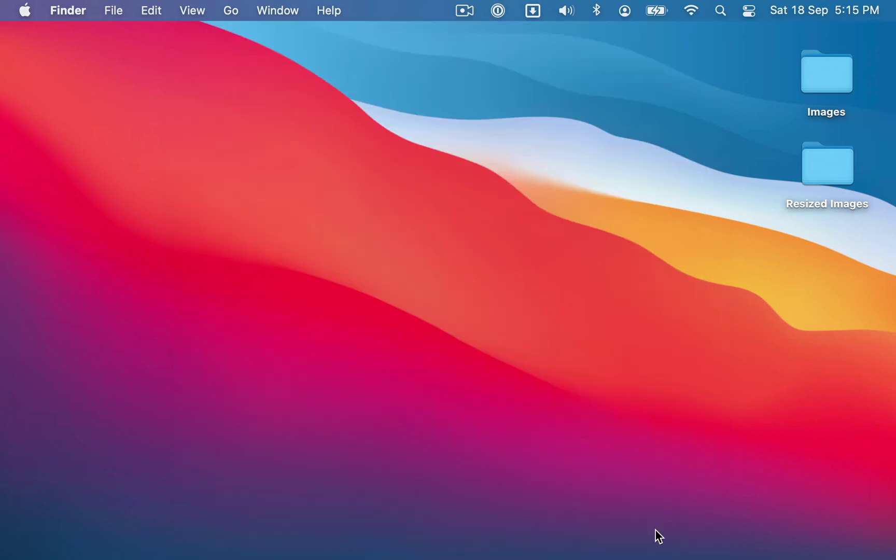
{"action": "left_click", "coordinate": [527, 12]}
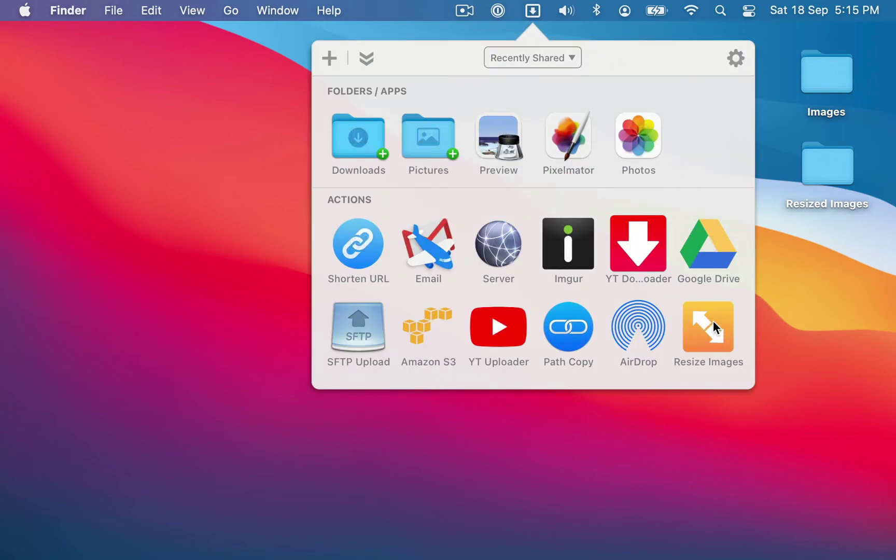
{"action": "left_click", "coordinate": [791, 323]}
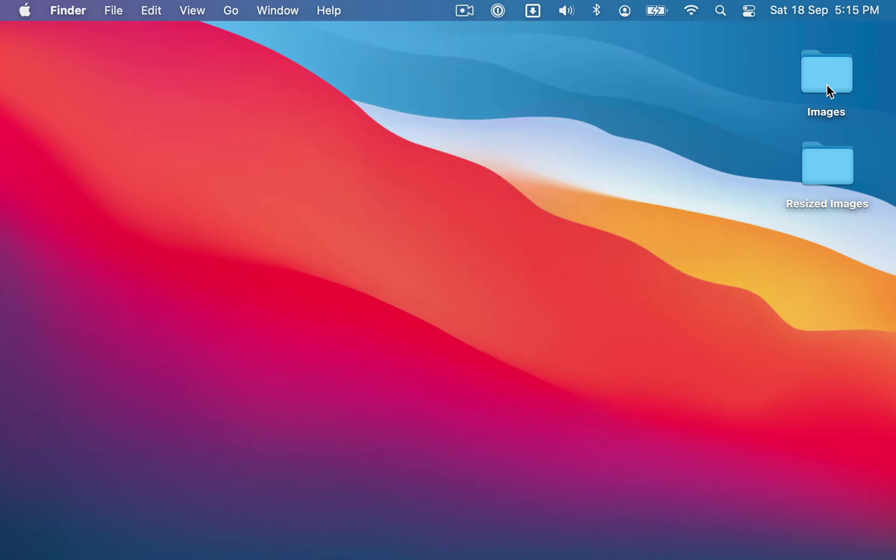
Preview Image 1.jpg from the Images folder, resize it, and preview the 59 KB Image 1-resized.jpg
{"action": "double_click", "coordinate": [826, 82]}
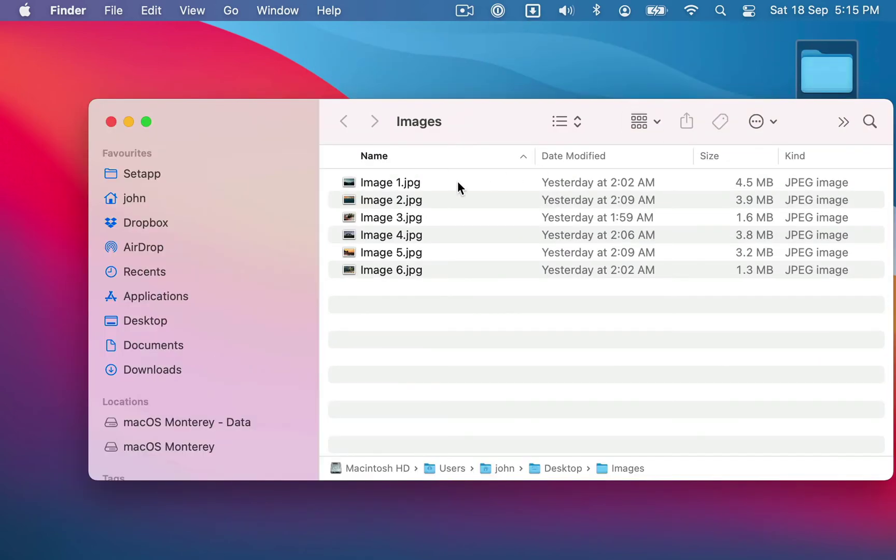
{"action": "left_click", "coordinate": [457, 182]}
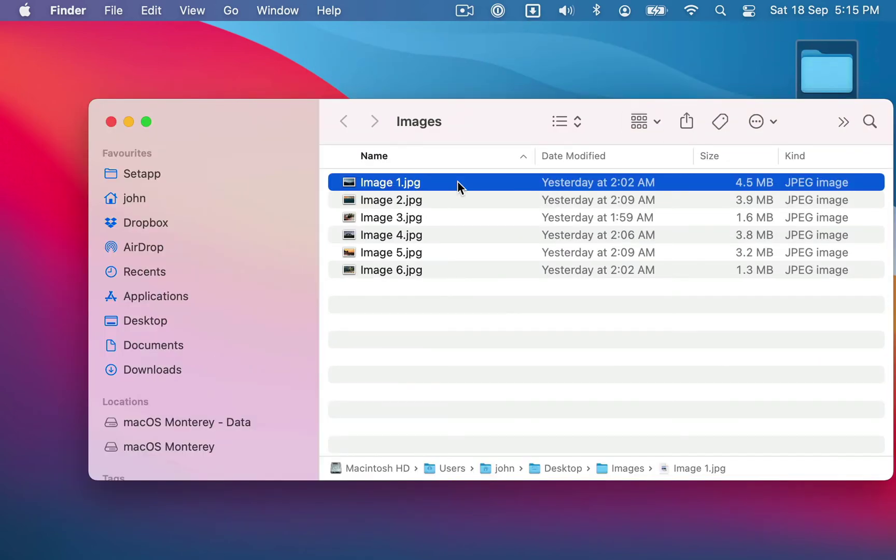
{"action": "key", "text": "space"}
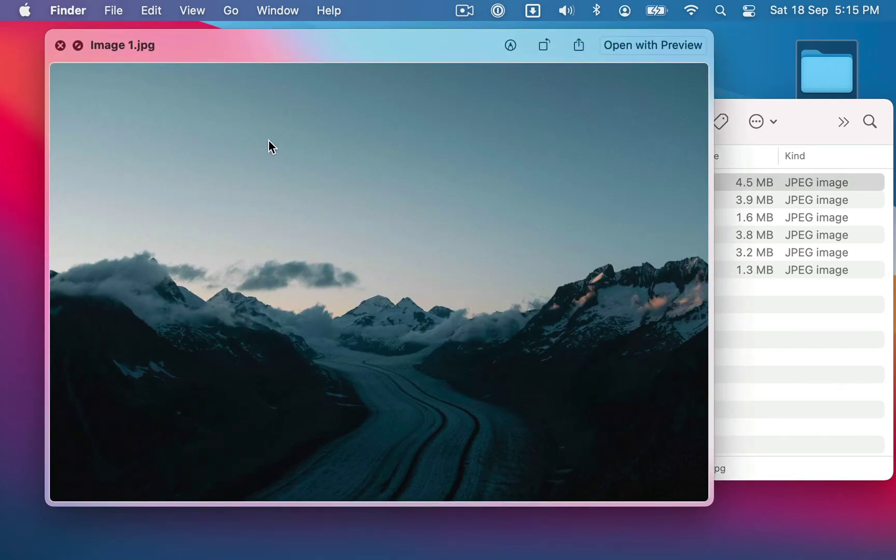
{"action": "key", "text": "space"}
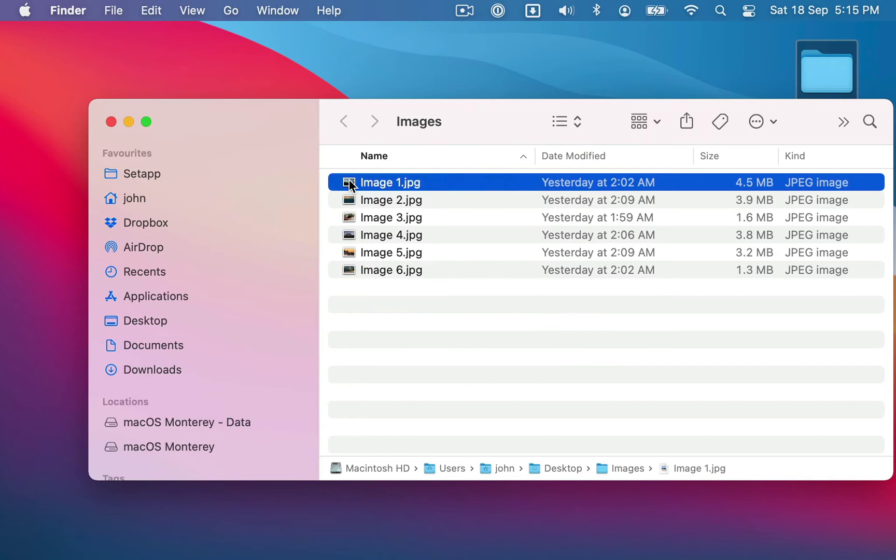
{"action": "left_click_drag", "start_coordinate": [350, 185], "coordinate": [683, 324]}
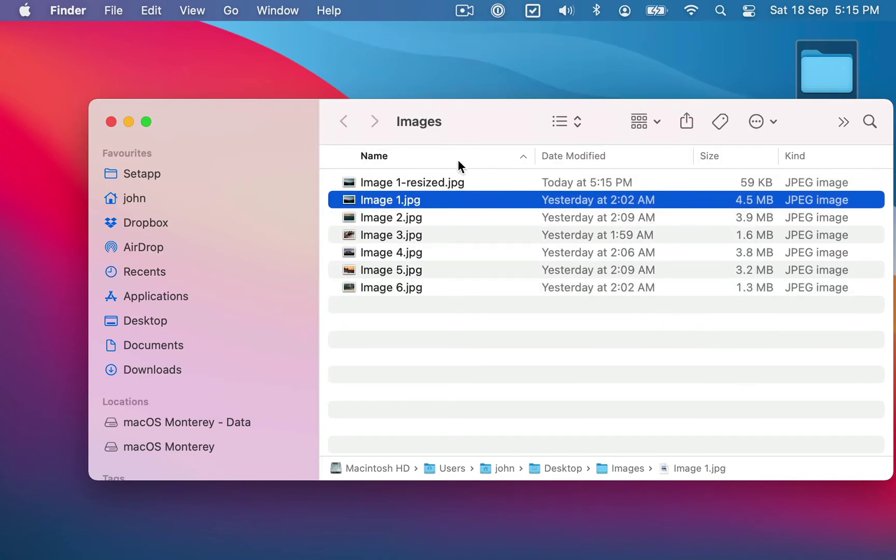
{"action": "left_click", "coordinate": [450, 182]}
{"action": "key", "text": "space"}
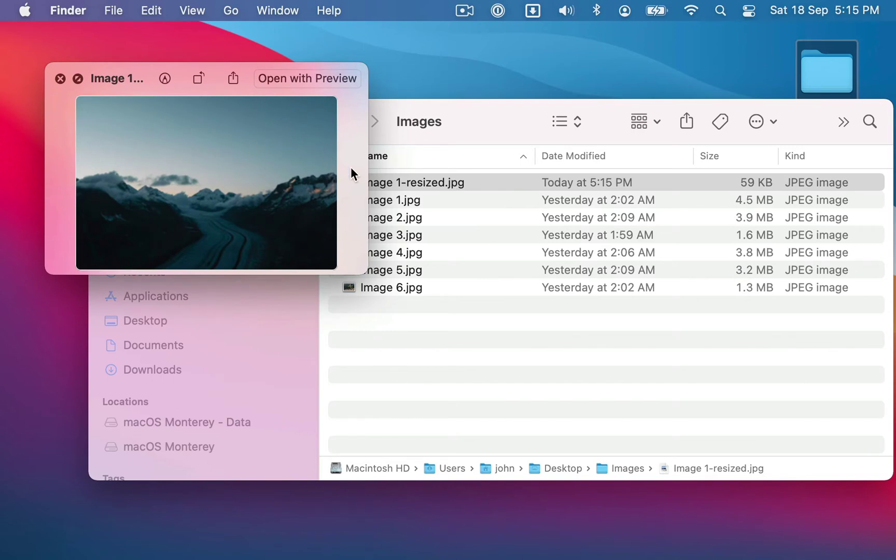
Select Image 3.jpg through Image 5.jpg and drop them on the Resize Images action
{"action": "left_click", "coordinate": [60, 78]}
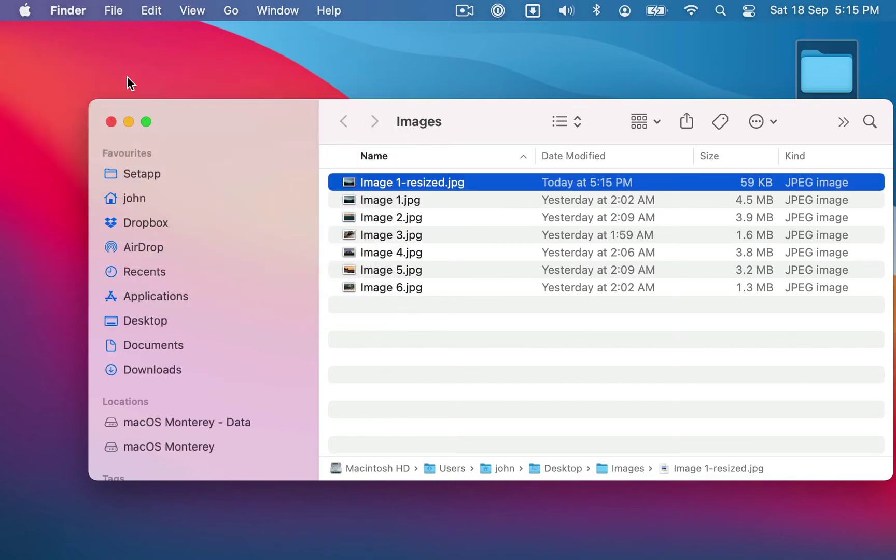
{"action": "left_click", "coordinate": [449, 238]}
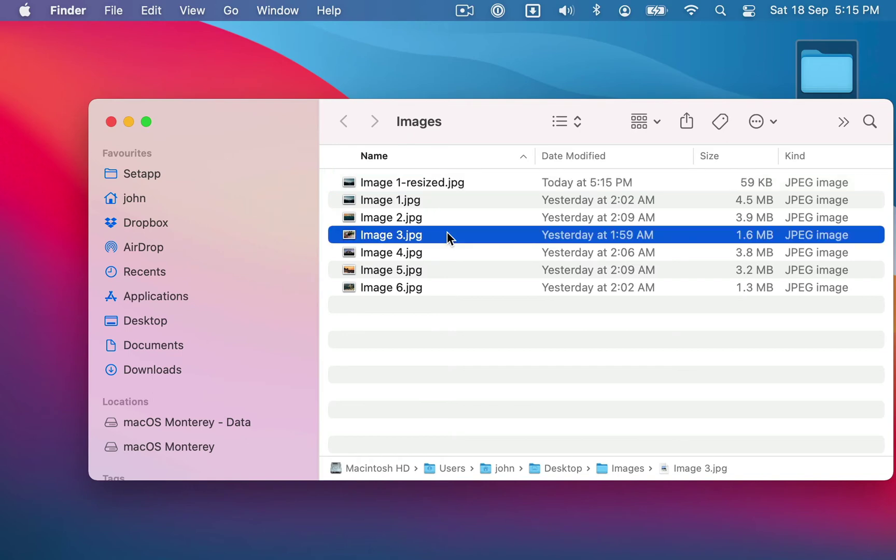
{"action": "left_click", "coordinate": [436, 269], "text": "shift"}
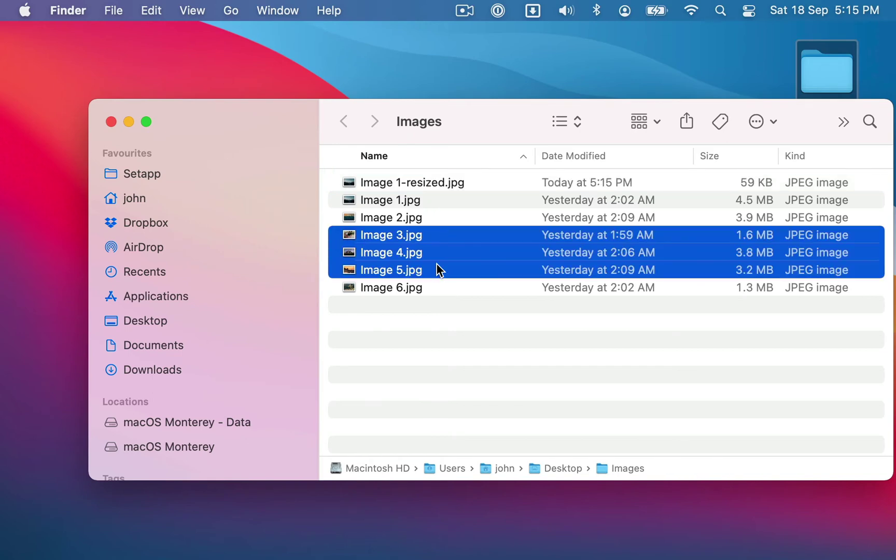
{"action": "left_click_drag", "start_coordinate": [437, 264], "coordinate": [707, 342]}
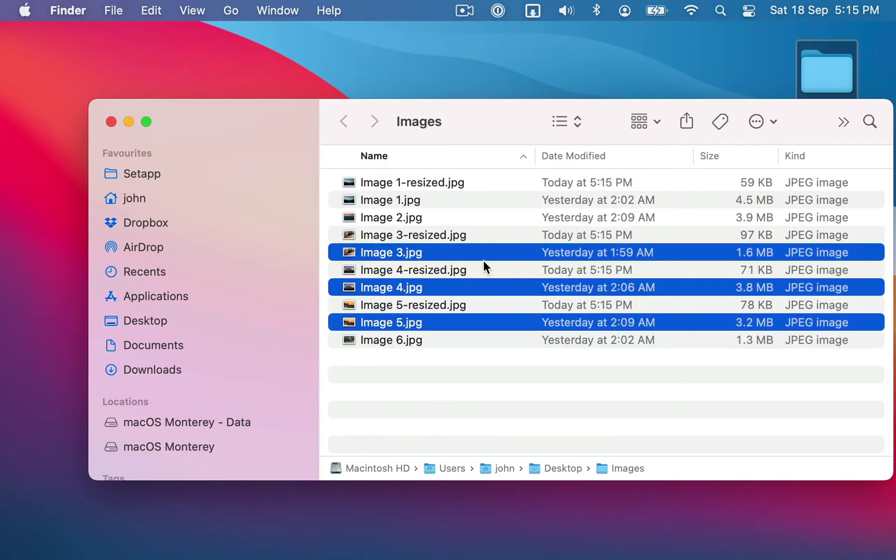
Preview Image 3-resized.jpg, Image 4-resized.jpg and Image 5-resized.jpg in turn
{"action": "left_click", "coordinate": [449, 236]}
{"action": "key", "text": "space"}
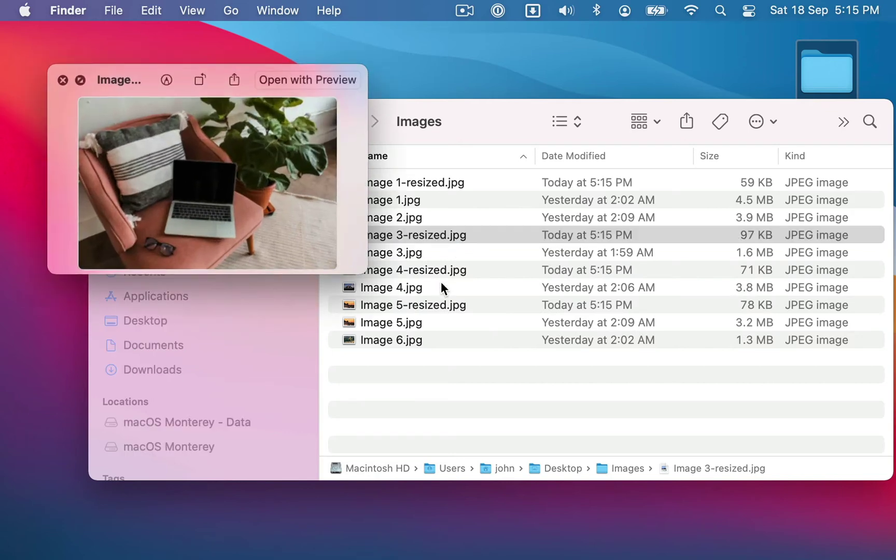
{"action": "left_click", "coordinate": [449, 268]}
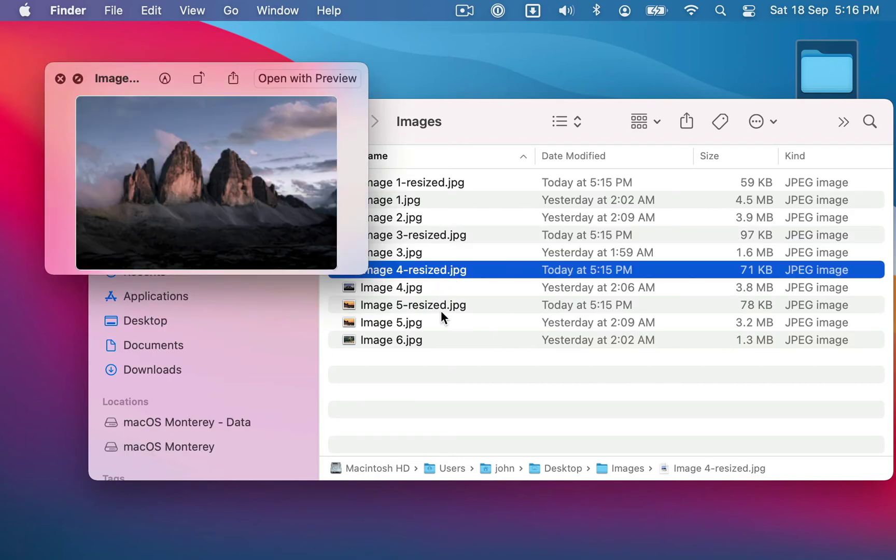
{"action": "left_click", "coordinate": [442, 307]}
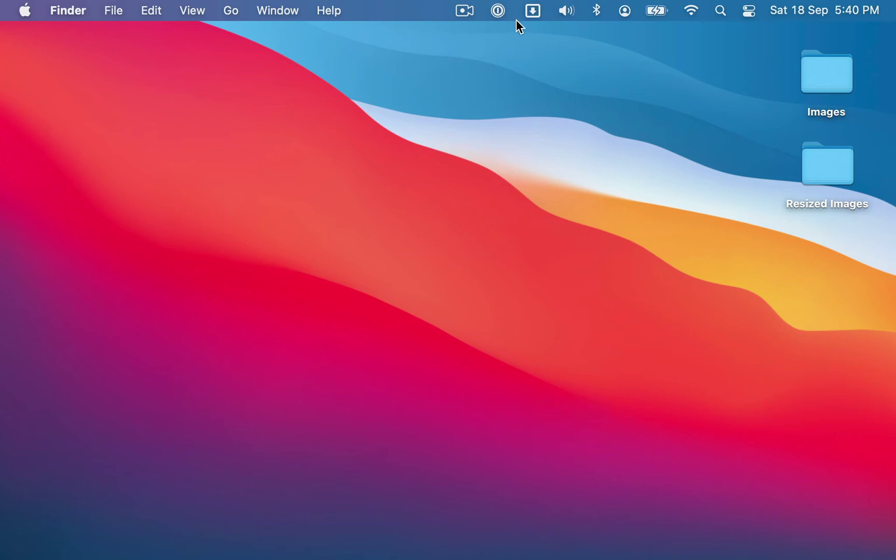
Add another Resize Images action named Resize 600px with width 600
{"action": "left_click", "coordinate": [533, 10]}
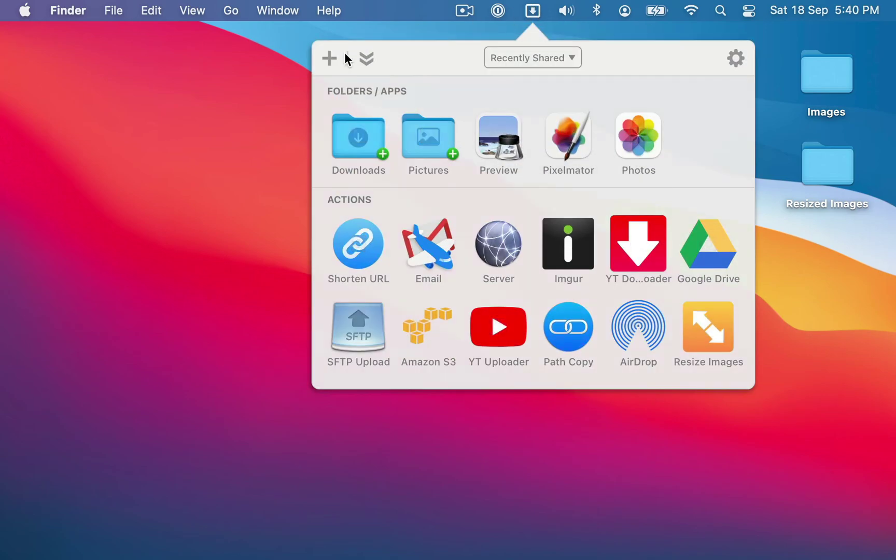
{"action": "left_click", "coordinate": [329, 55]}
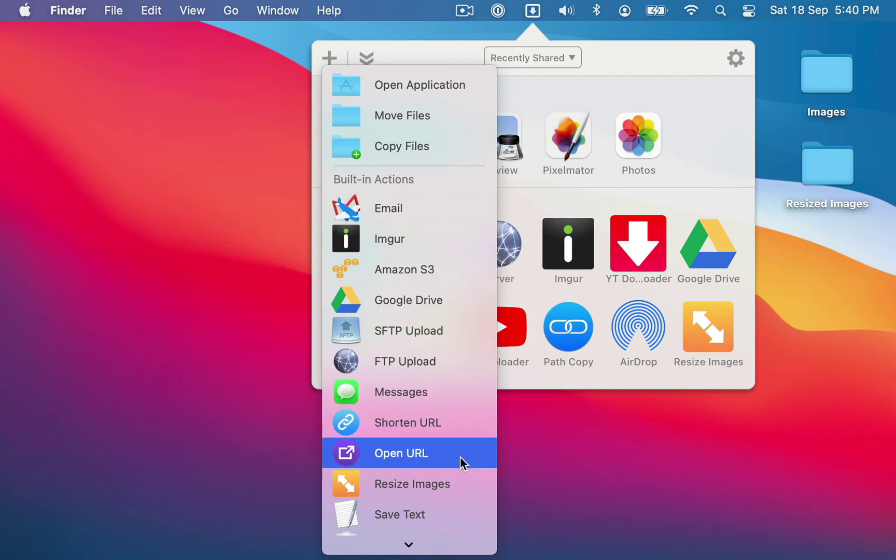
{"action": "left_click", "coordinate": [453, 477]}
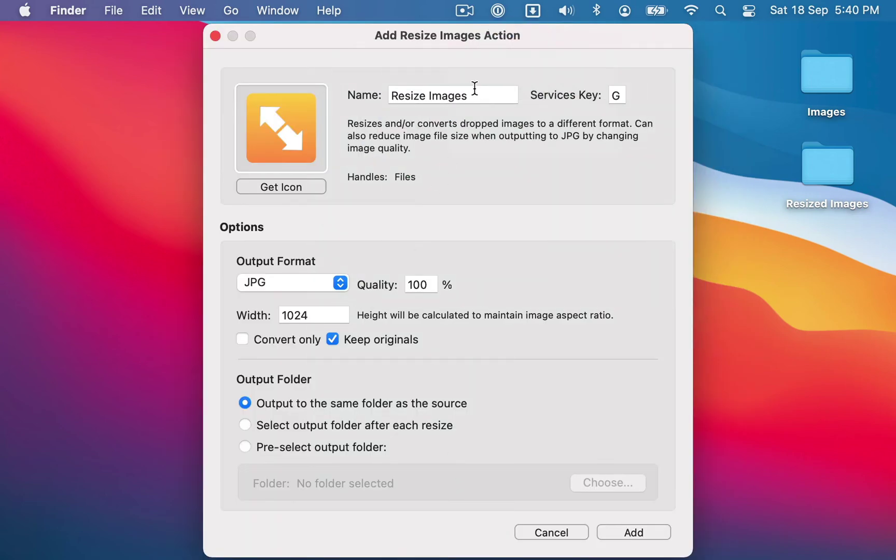
{"action": "left_click_drag", "start_coordinate": [474, 88], "coordinate": [428, 92]}
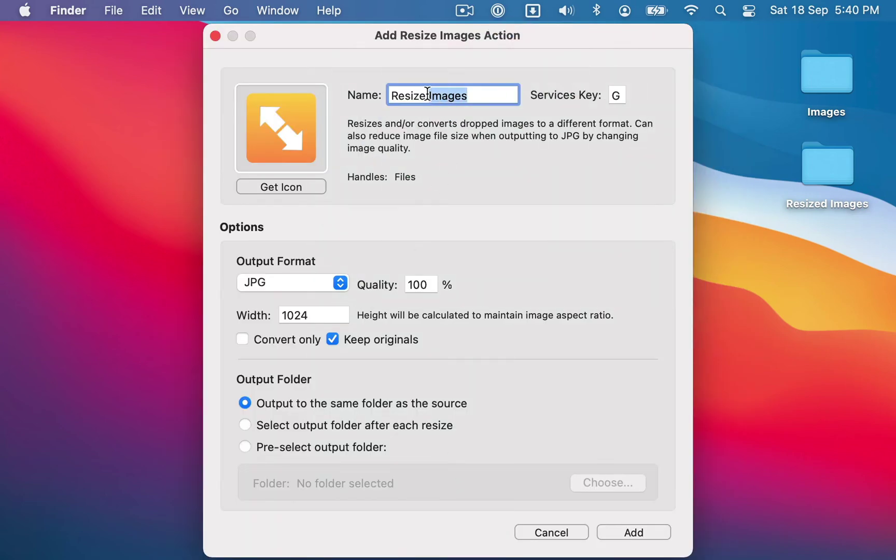
{"action": "type", "text": "600px"}
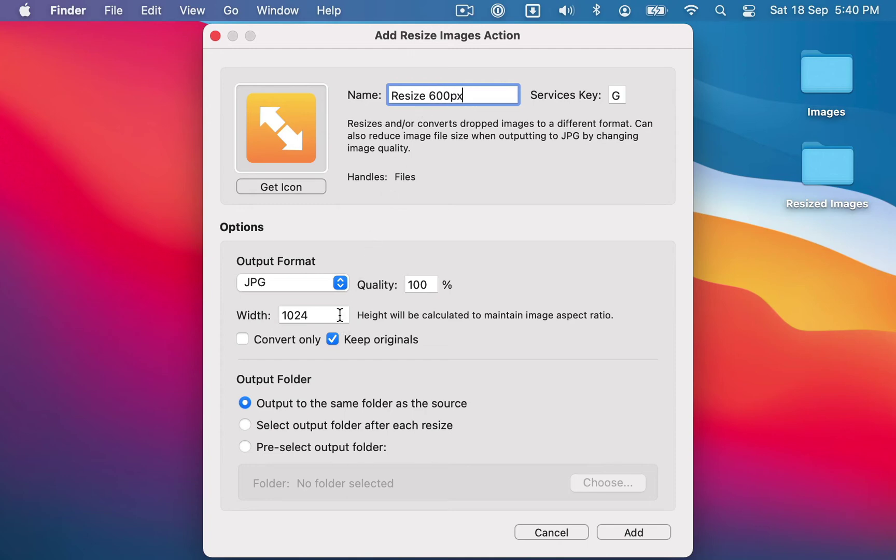
{"action": "left_click_drag", "start_coordinate": [339, 314], "coordinate": [243, 300]}
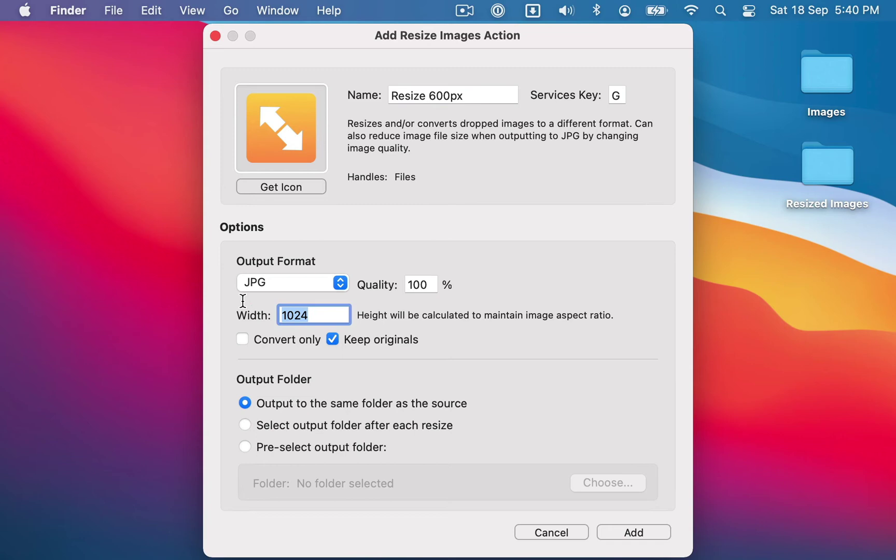
{"action": "type", "text": "600"}
Set the Desktop's Resized Images folder as the output folder and save the Resize 600px action
{"action": "left_click", "coordinate": [246, 447]}
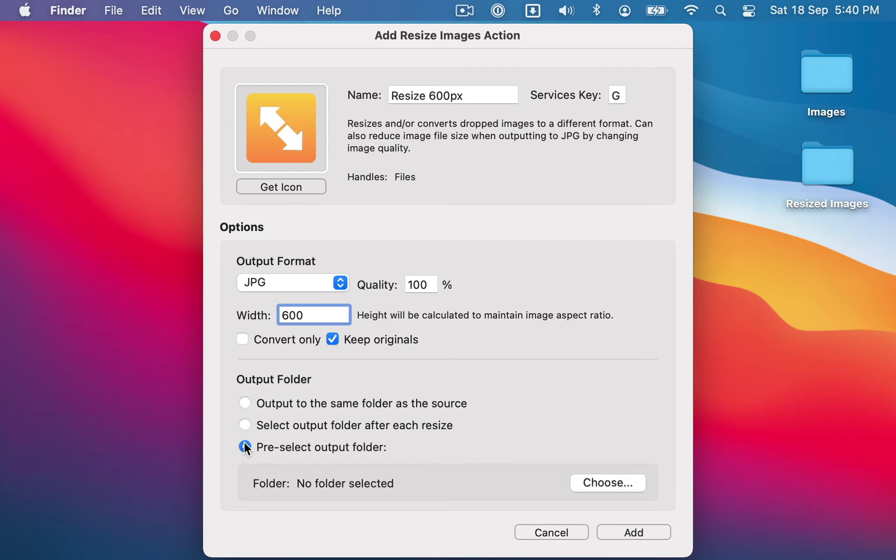
{"action": "left_click", "coordinate": [588, 483]}
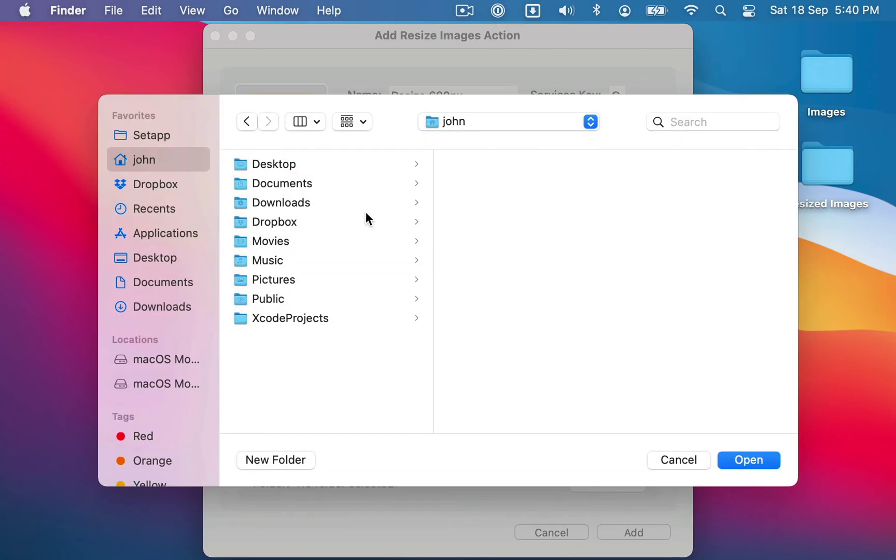
{"action": "left_click", "coordinate": [340, 163]}
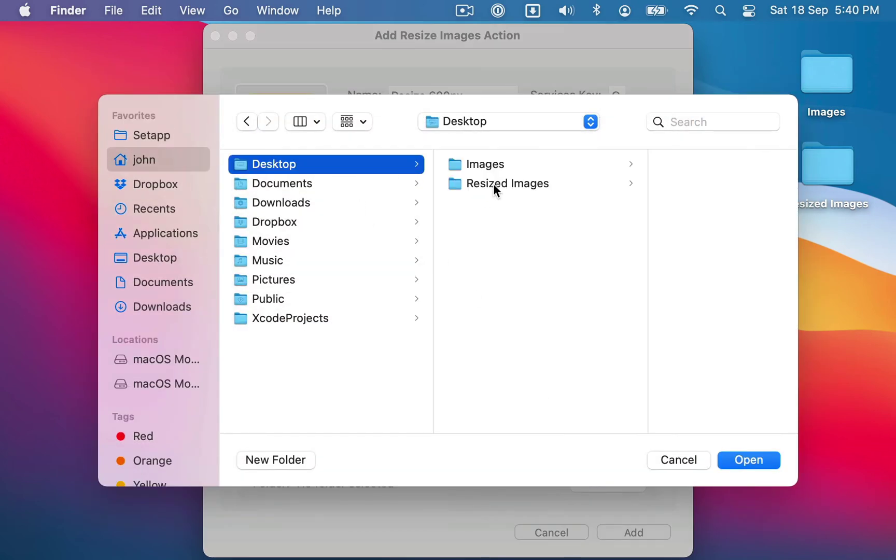
{"action": "left_click", "coordinate": [494, 183]}
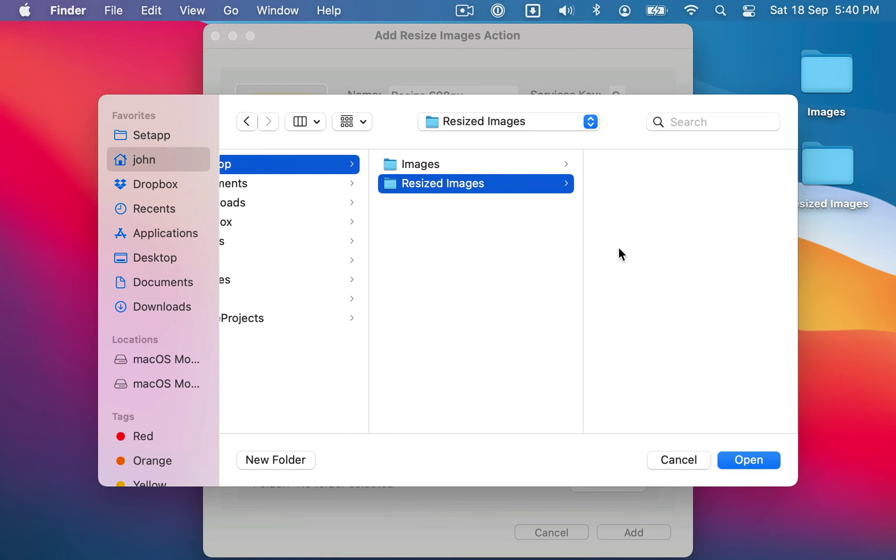
{"action": "left_click", "coordinate": [734, 459]}
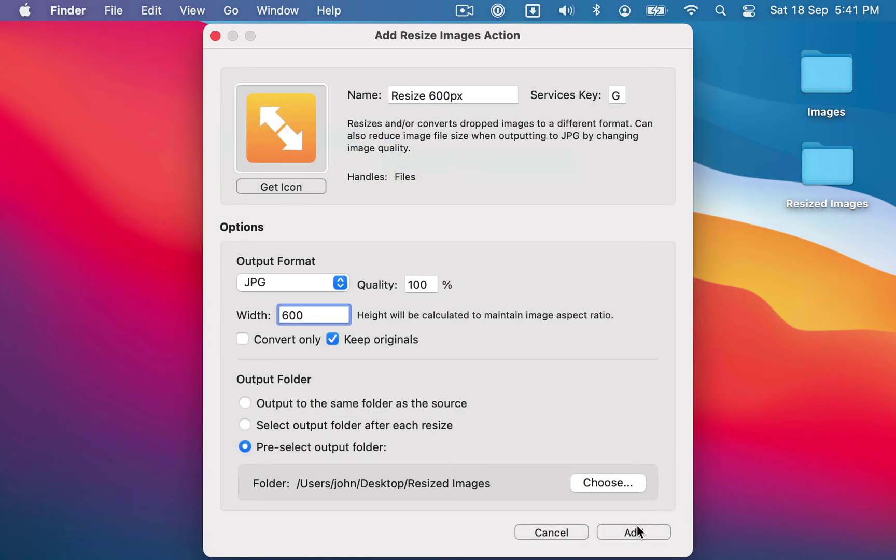
{"action": "left_click", "coordinate": [635, 532]}
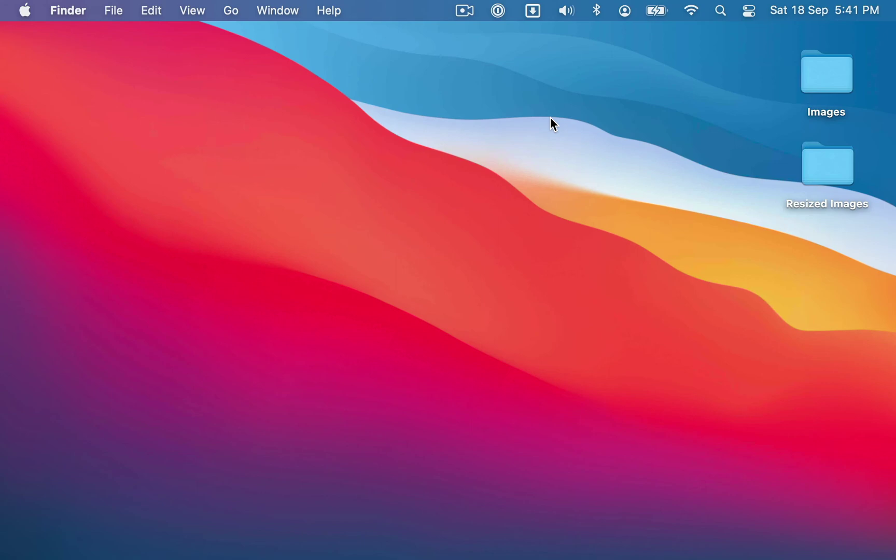
{"action": "left_click", "coordinate": [533, 12]}
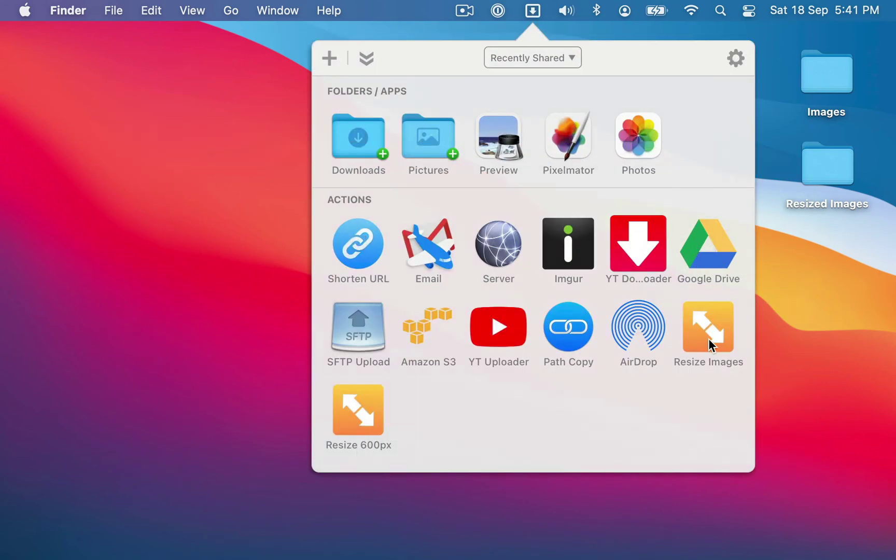
{"action": "left_click", "coordinate": [698, 348]}
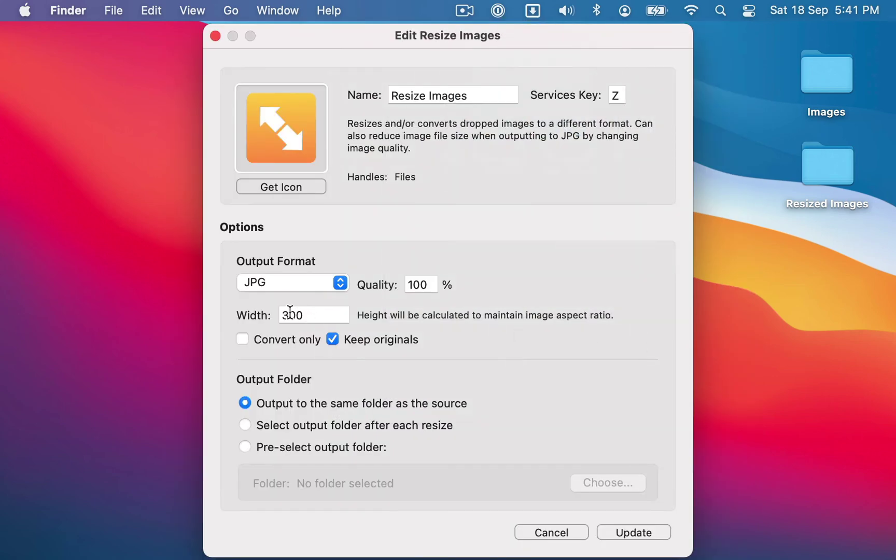
{"action": "left_click", "coordinate": [548, 532]}
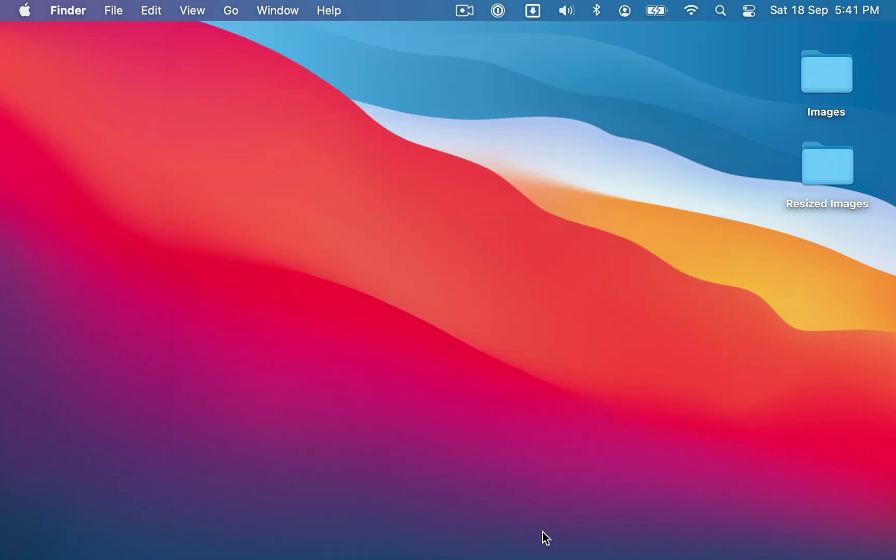
{"action": "left_click", "coordinate": [531, 11]}
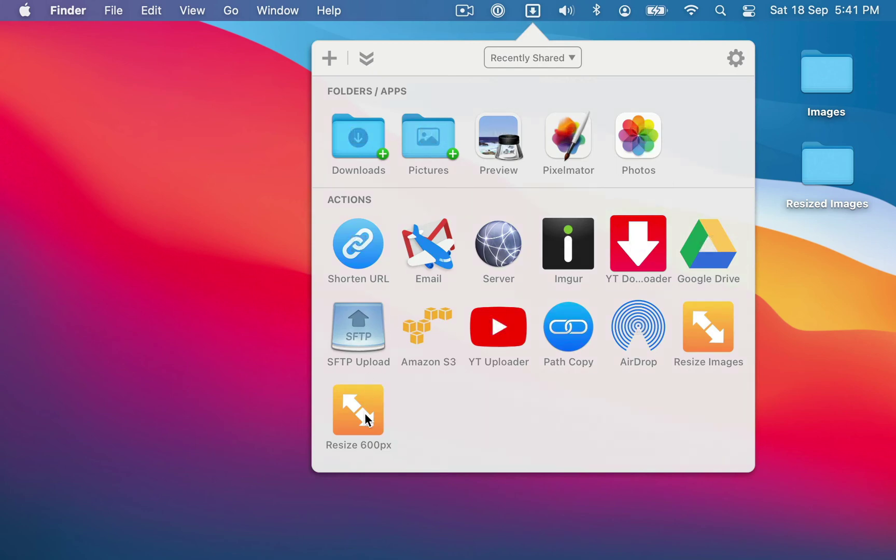
{"action": "left_click", "coordinate": [359, 403], "text": "alt"}
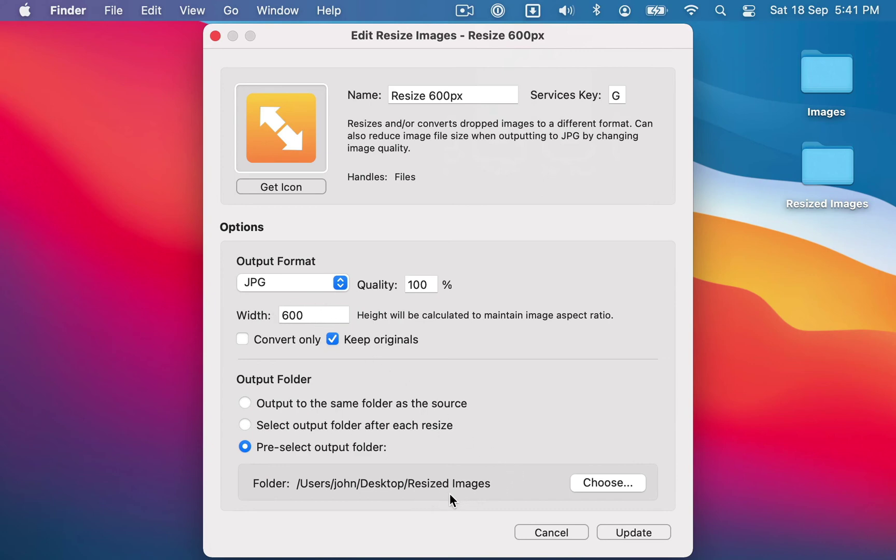
Drop the desktop Images folder on Resize 600px, then select Image 1.jpg inside Resized Images
{"action": "left_click", "coordinate": [548, 532]}
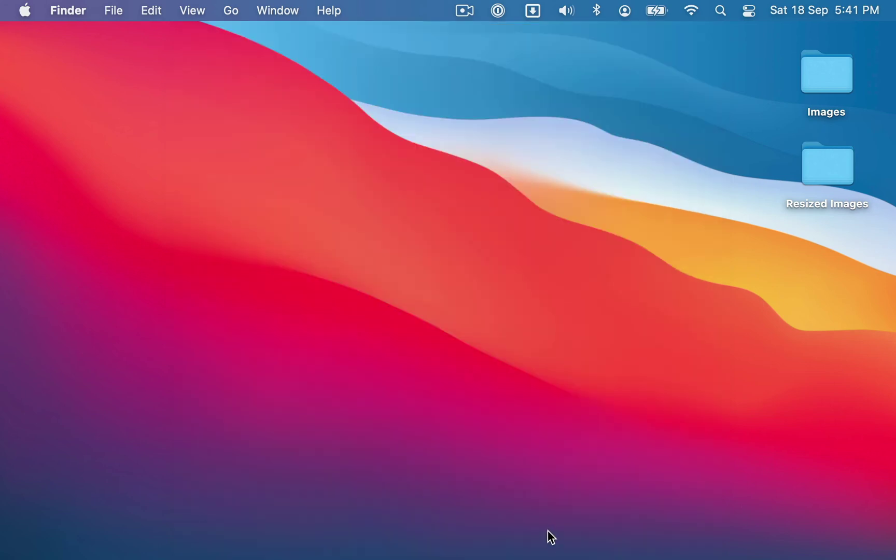
{"action": "left_click", "coordinate": [839, 62]}
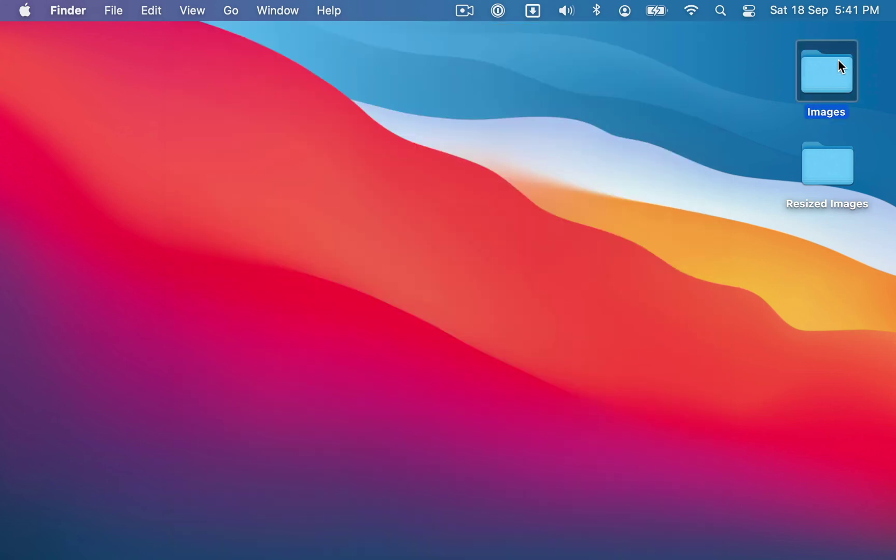
{"action": "left_click_drag", "start_coordinate": [842, 65], "coordinate": [358, 429]}
{"action": "double_click", "coordinate": [825, 152]}
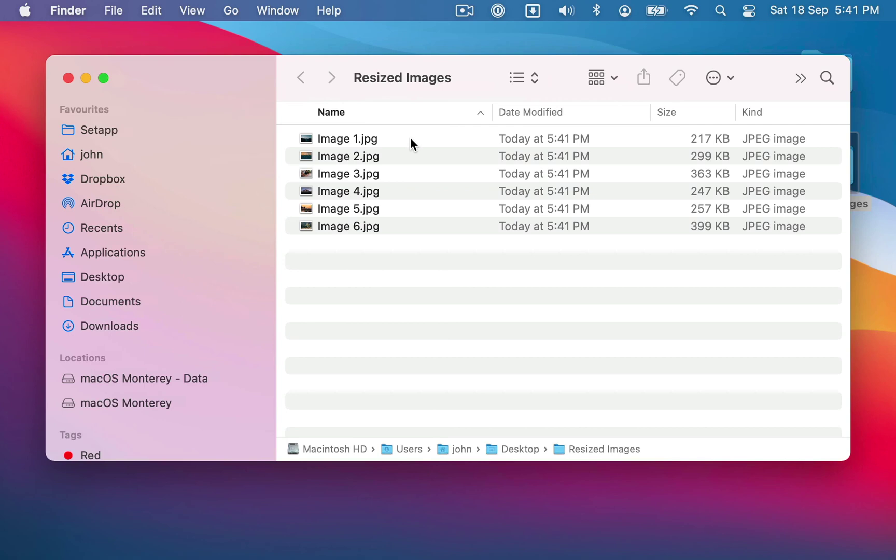
{"action": "left_click", "coordinate": [410, 139]}
Check in Preview's Inspector that Image 1.jpg is 600 × 400 pixels, then close Preview
{"action": "double_click", "coordinate": [389, 138]}
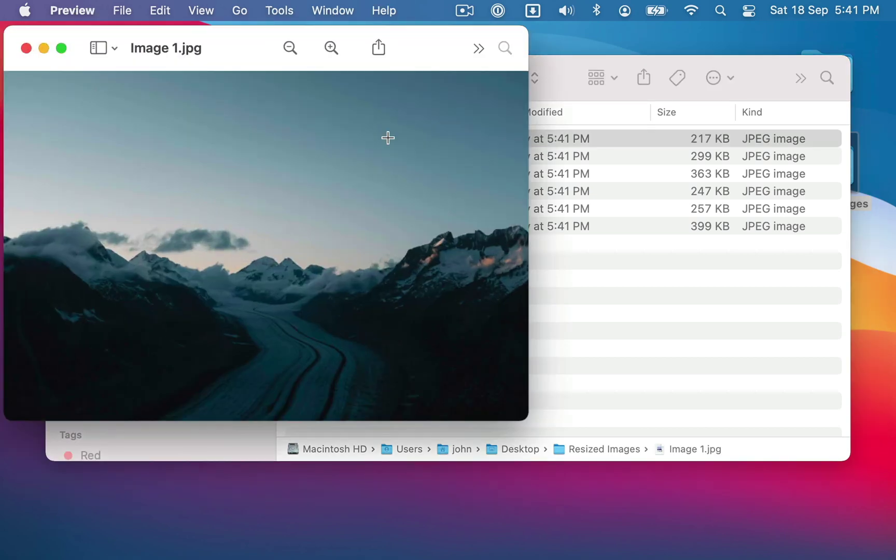
{"action": "left_click", "coordinate": [288, 5]}
{"action": "left_click", "coordinate": [292, 37]}
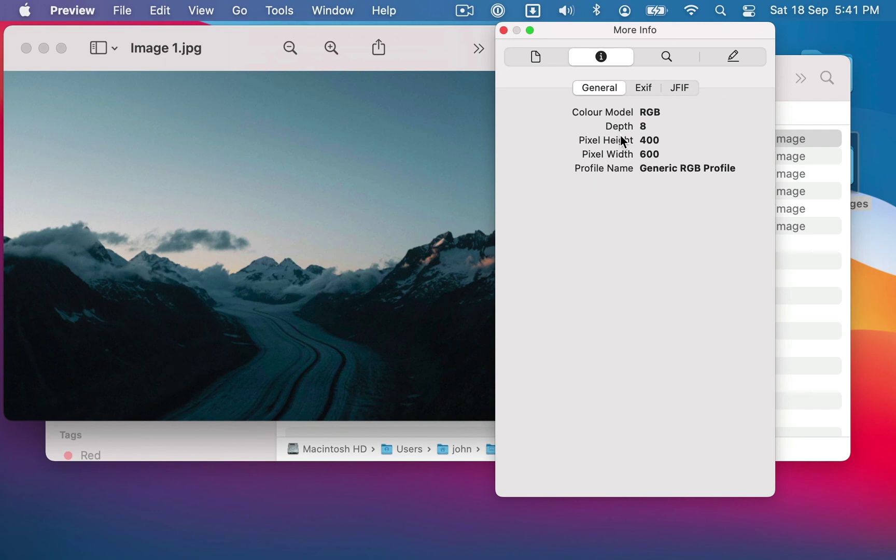
{"action": "left_click", "coordinate": [502, 30]}
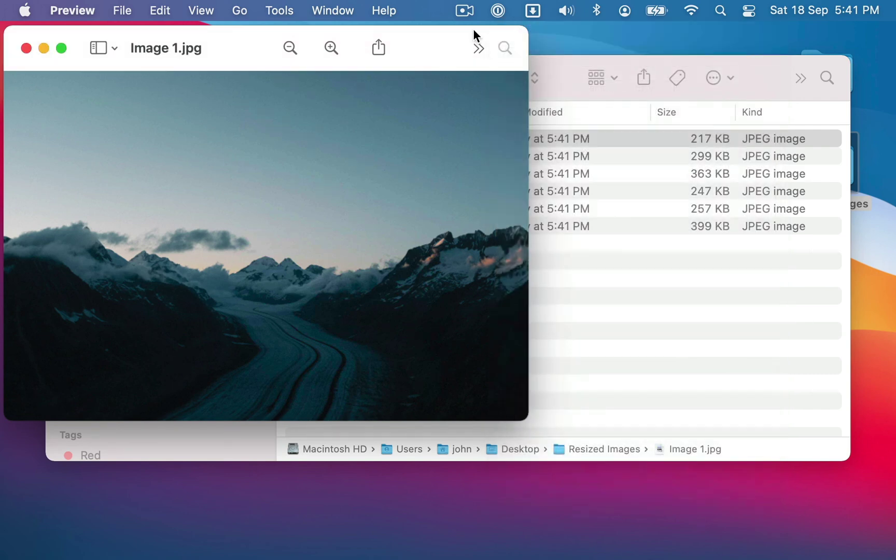
{"action": "left_click", "coordinate": [26, 49]}
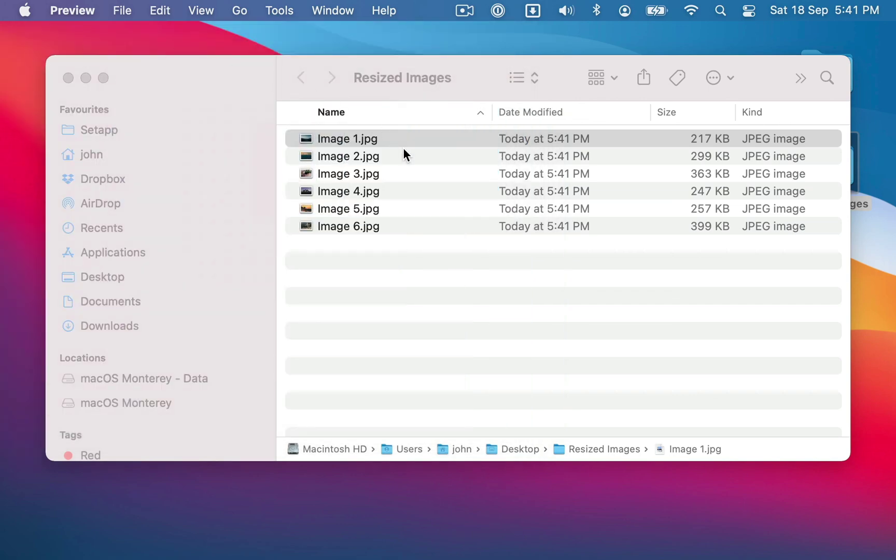
Show the Dropzone grid with both the Resize Images and Resize 600px actions
{"action": "left_click", "coordinate": [532, 11]}
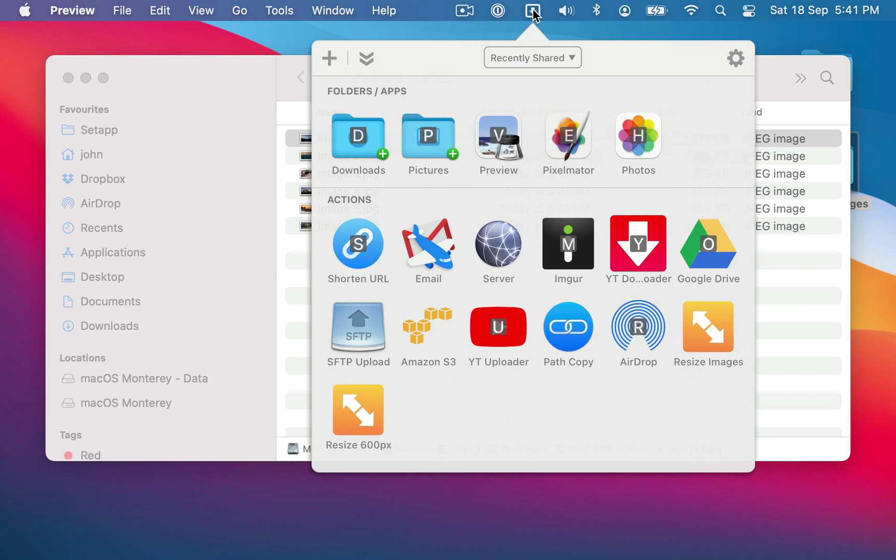